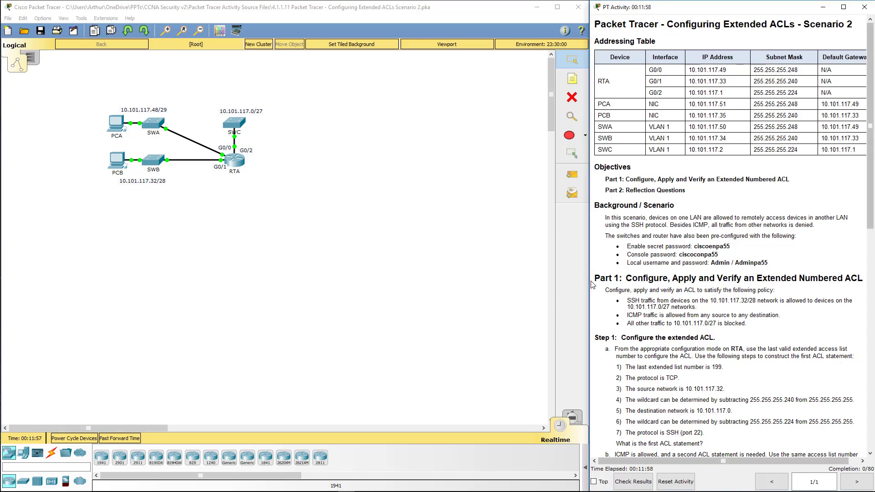
Drag the PT Activity window's left edge leftward so the instruction text reflows wider
drag(590, 278, 566, 264)
click(526, 288)
click(616, 247)
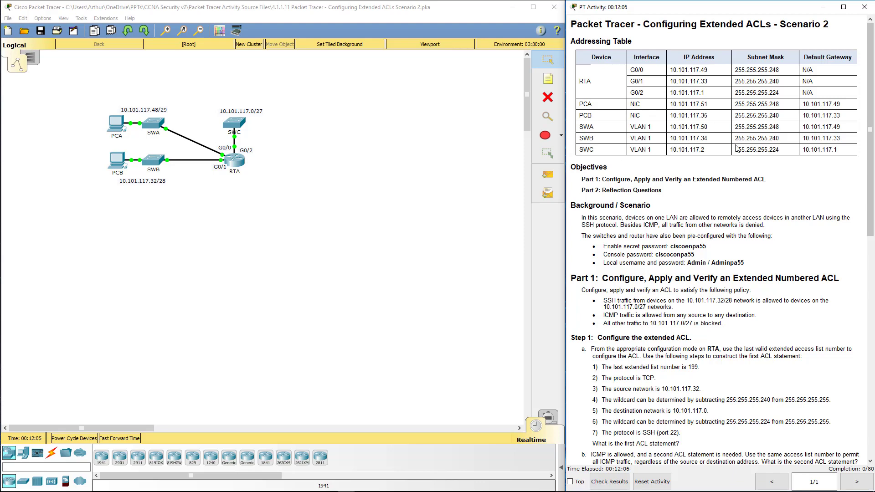
Scroll the instructions down to the Part 1 ACL 199 policy and Steps 1–3
scroll(737, 140, down, 5)
scroll(737, 148, down, 3)
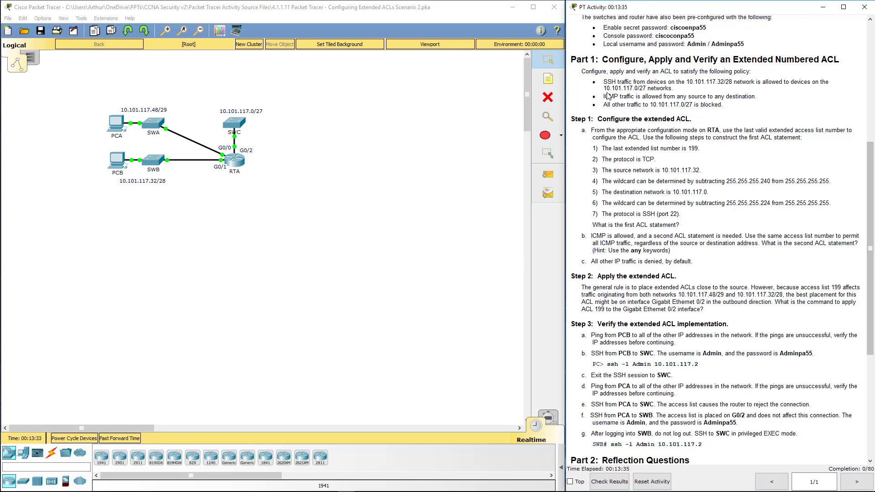
Open router RTA's CLI and position its window beside the activity instructions
click(431, 197)
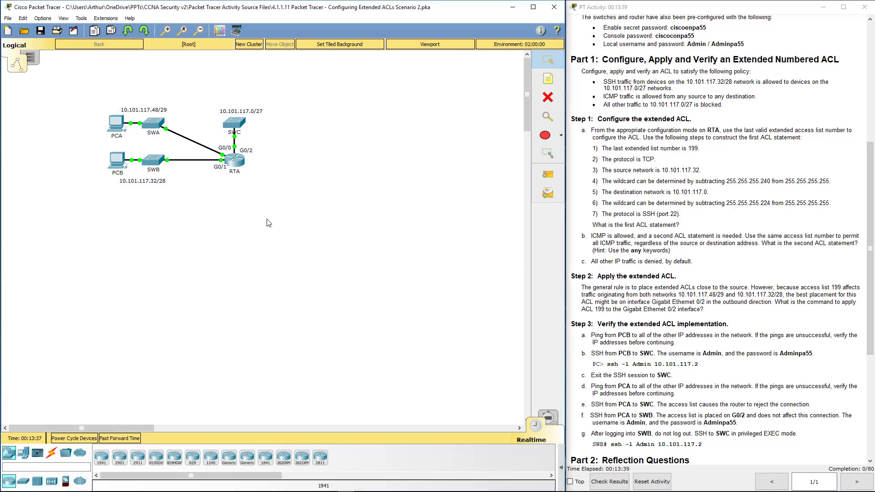
click(235, 160)
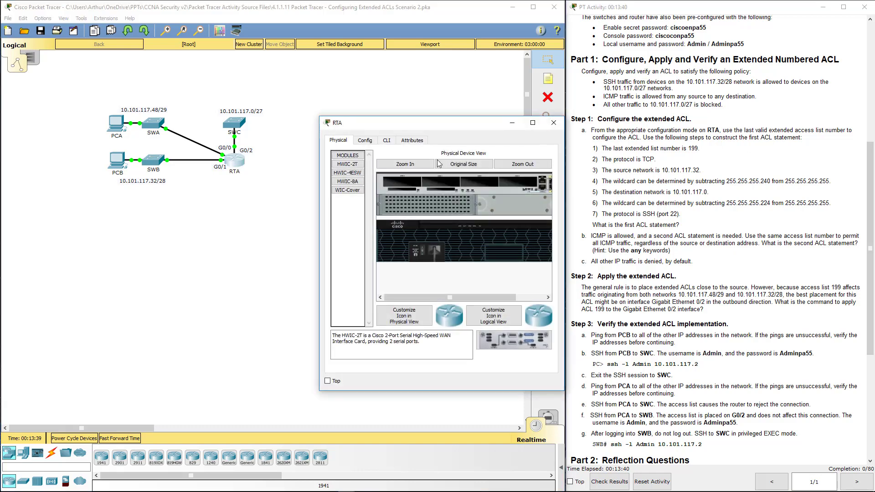
click(390, 142)
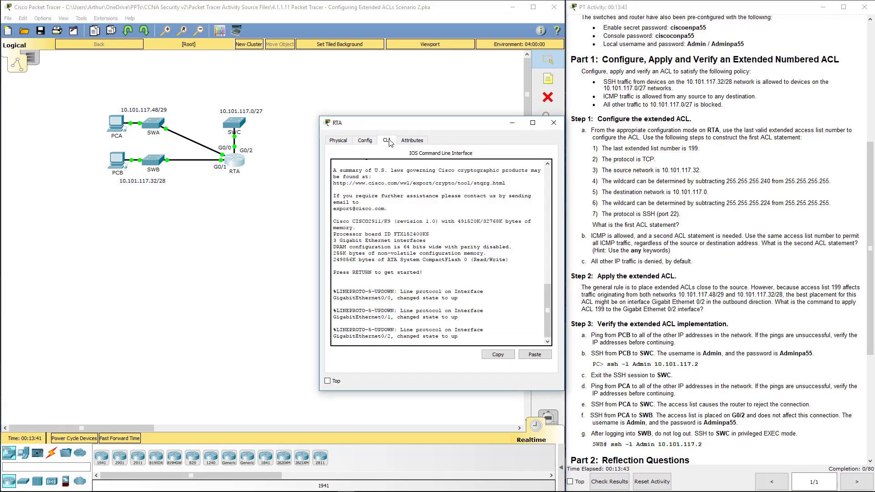
drag(459, 125, 331, 126)
click(708, 106)
scroll(709, 106, up, 1)
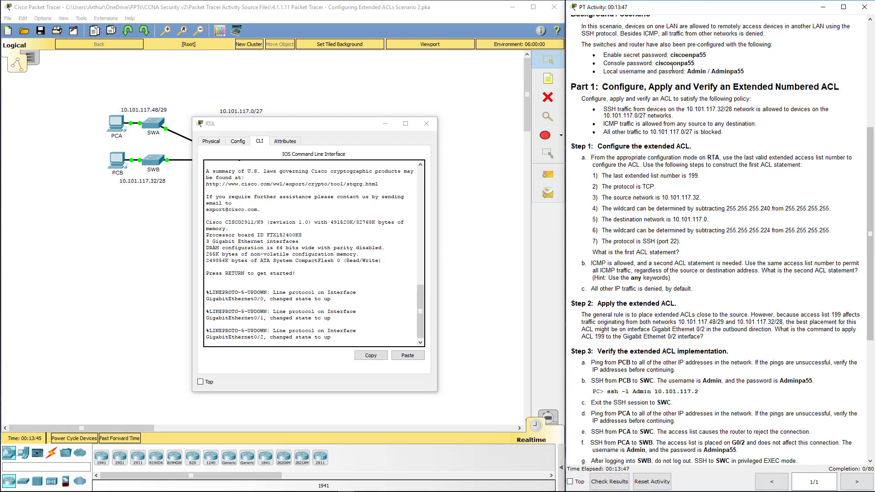
click(369, 305)
Log in at RTA's console with its password and enter privileged mode using enable
key(Return)
key(Return)
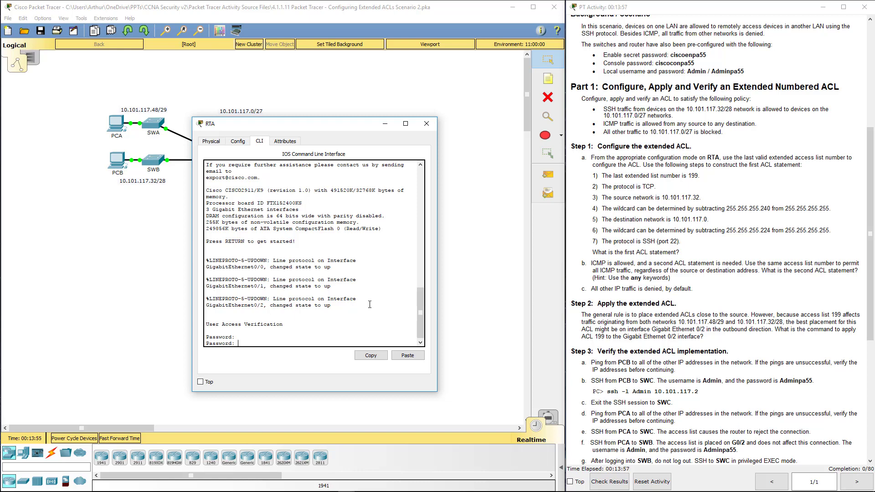
key(Return)
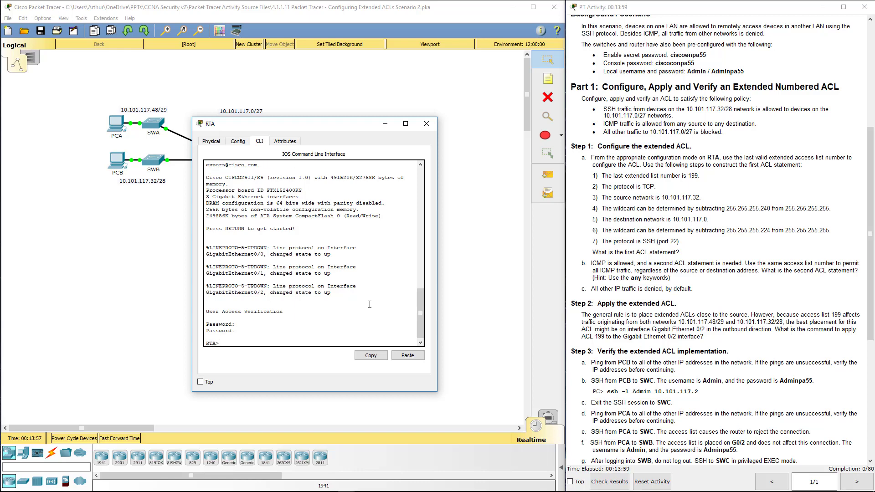
text(en)
key(Return)
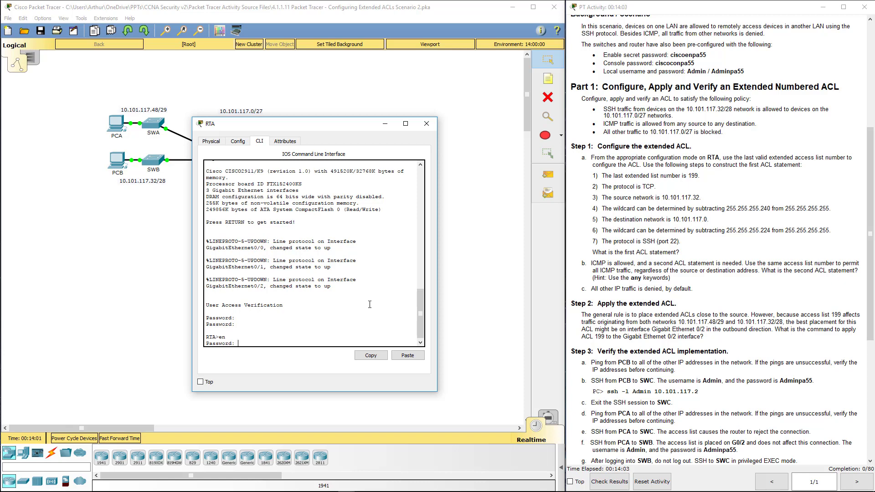
key(Return)
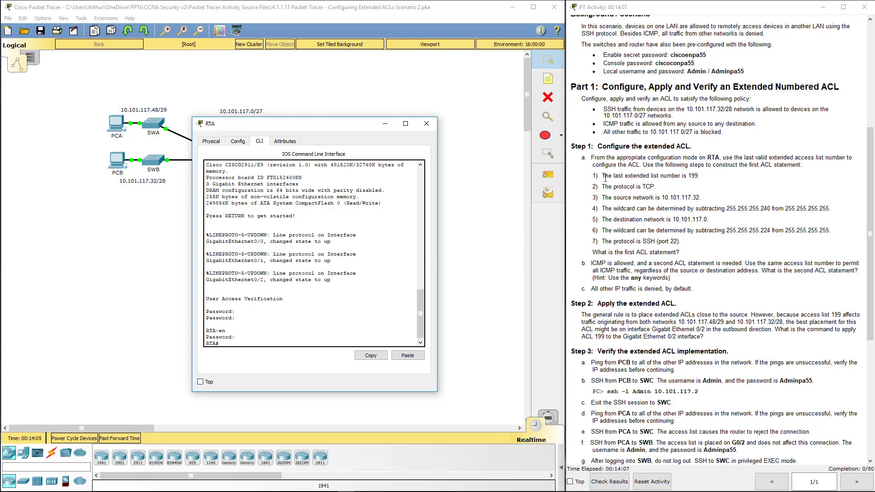
drag(602, 176, 712, 177)
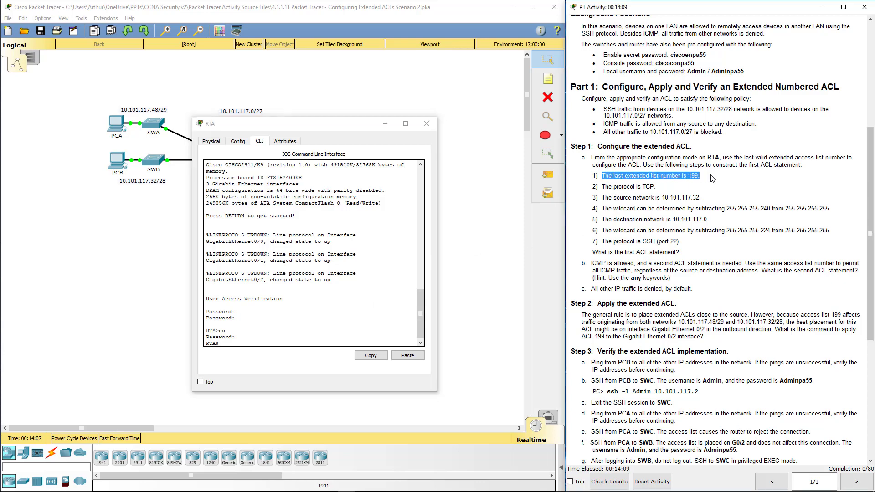
click(617, 184)
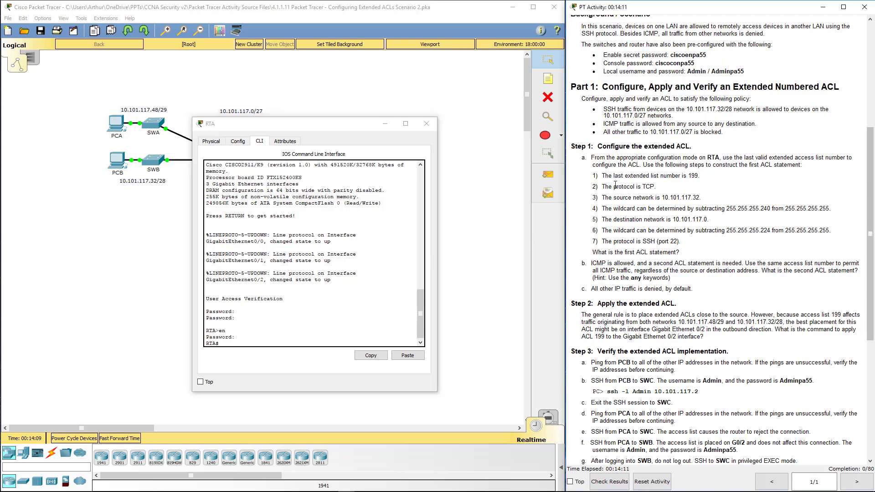
Enter global configuration mode on RTA with config t
click(269, 346)
text(acc)
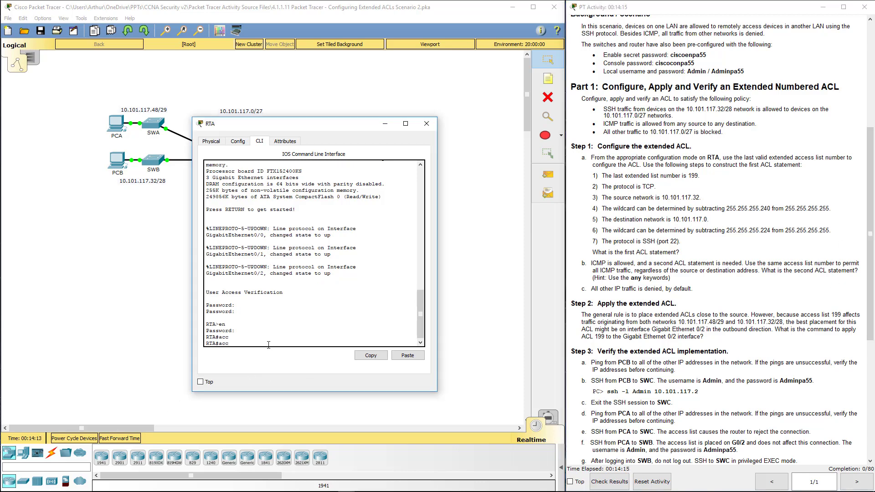
key(Tab)
key(BackSpace)
key(BackSpace)
text(config t)
key(Tab)
key(Return)
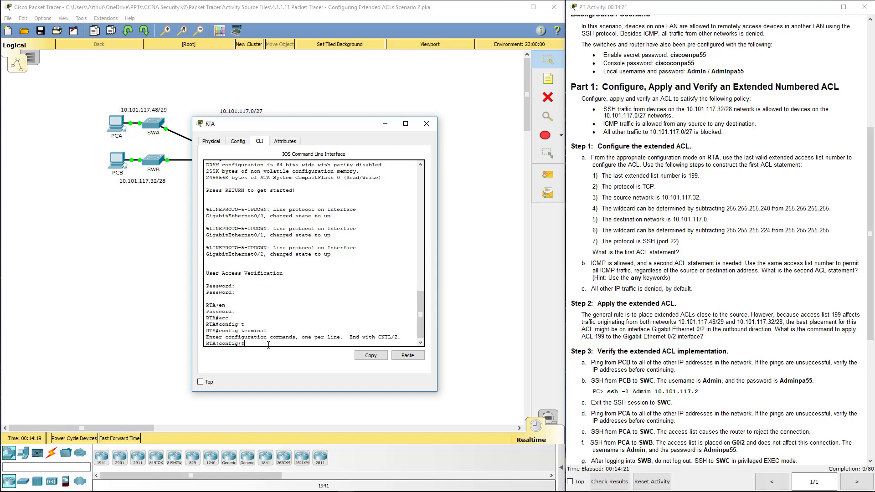
Add access-list 199 permit tcp 10.101.117.32 0.0.0.15 10.101.117.0 0.0.0.31 eq 22
text(ac)
key(Tab)
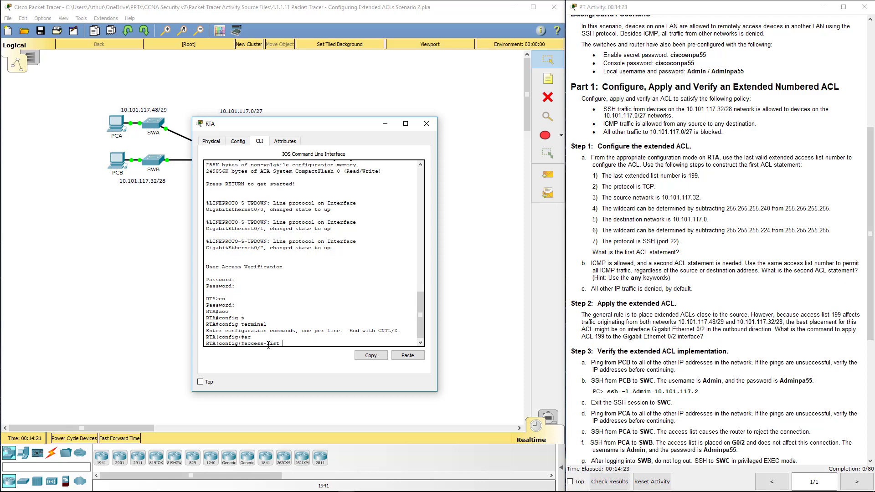
text(199 per)
key(Tab)
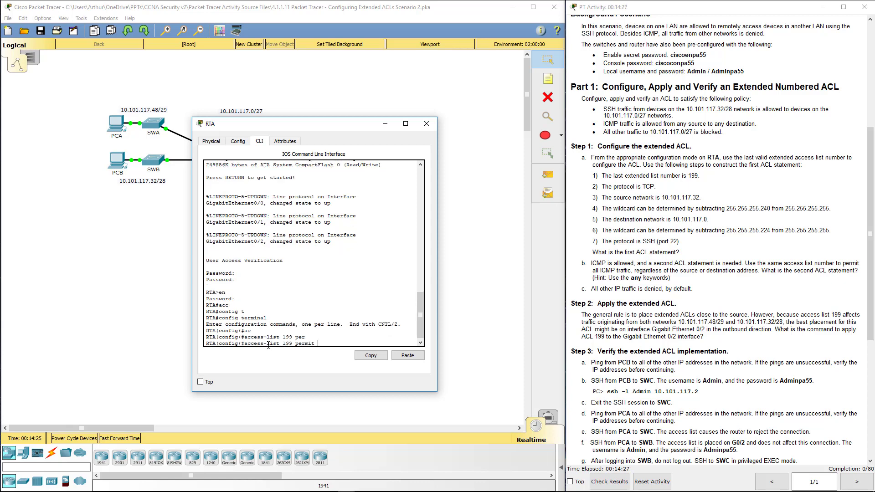
text(r)
key(BackSpace)
text(tcp 10.101.117.32 0.0.0.15)
drag(289, 120, 201, 86)
drag(347, 359, 538, 446)
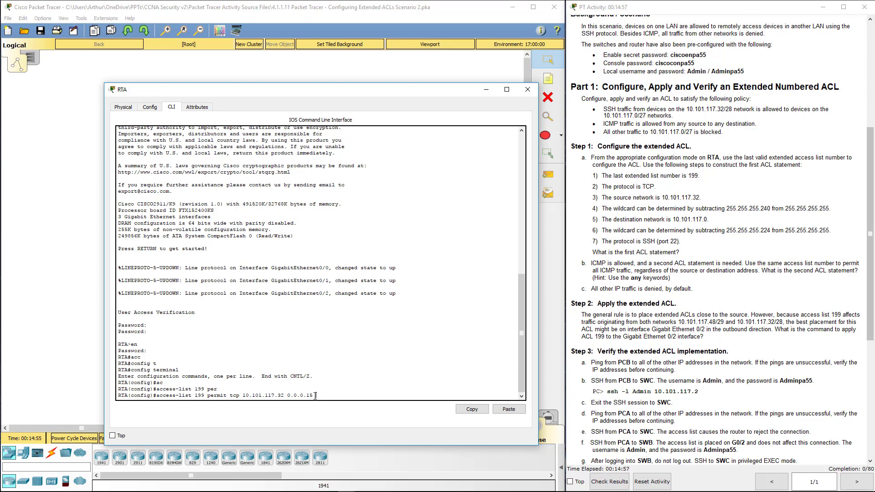
text(?)
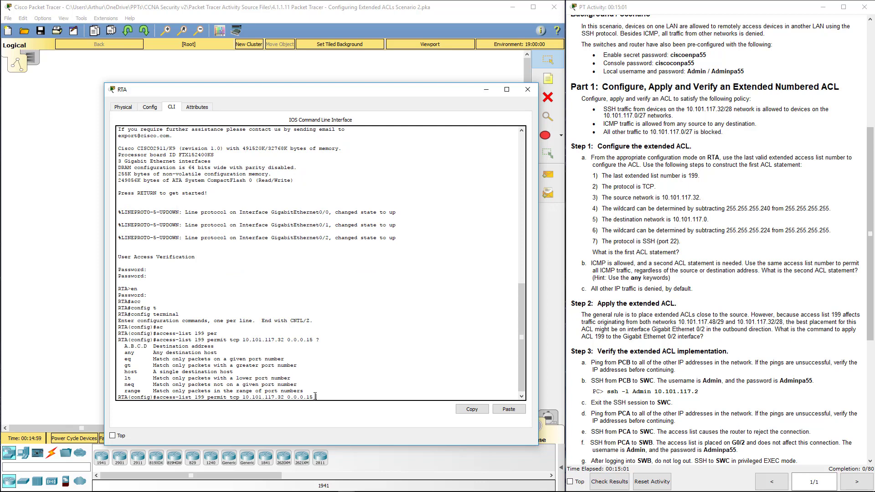
text(10.101.117.0 0.0.0.31)
text(eq 22)
key(Return)
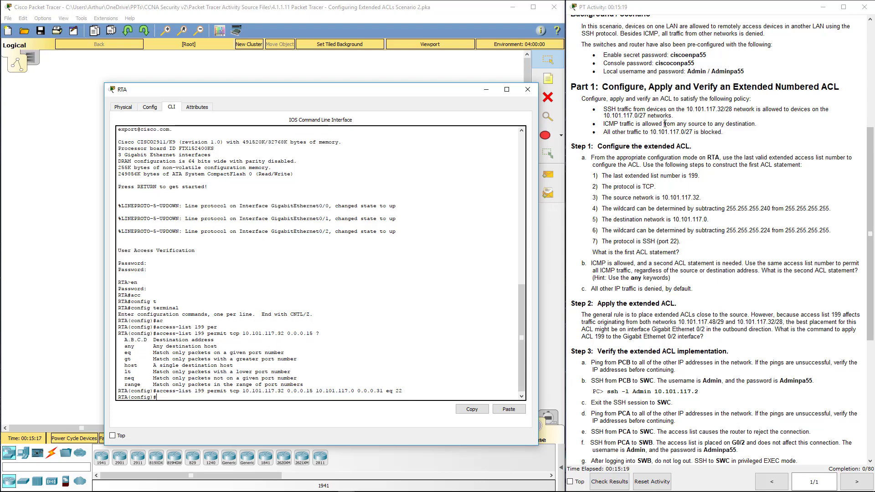
Add the entry access-list 199 permit icmp any any on RTA
drag(674, 117, 602, 109)
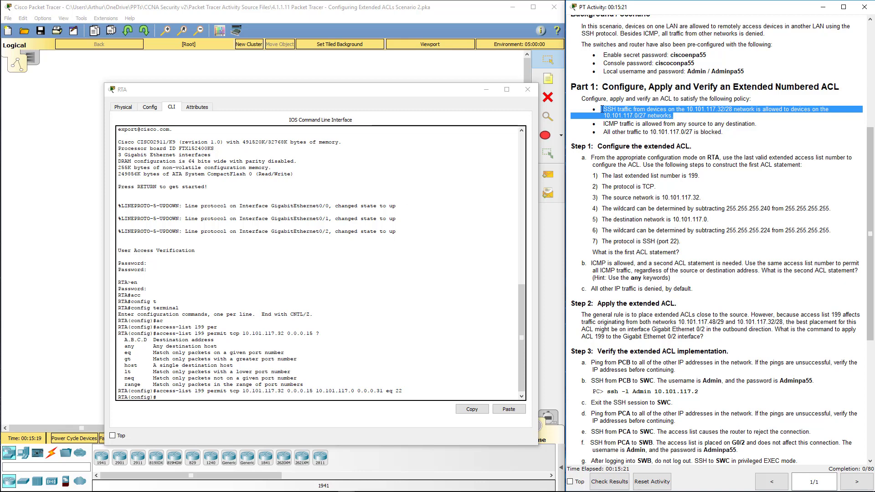
click(179, 398)
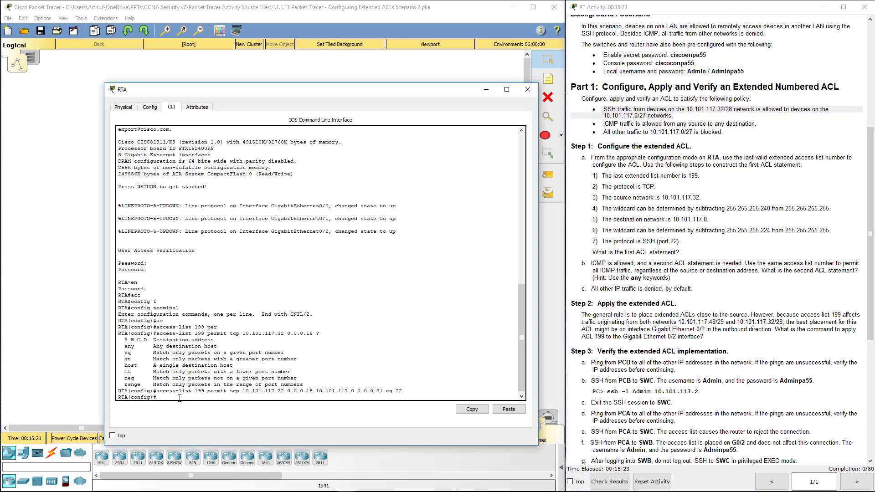
text(acc)
key(Tab)
text(199 per)
key(Tab)
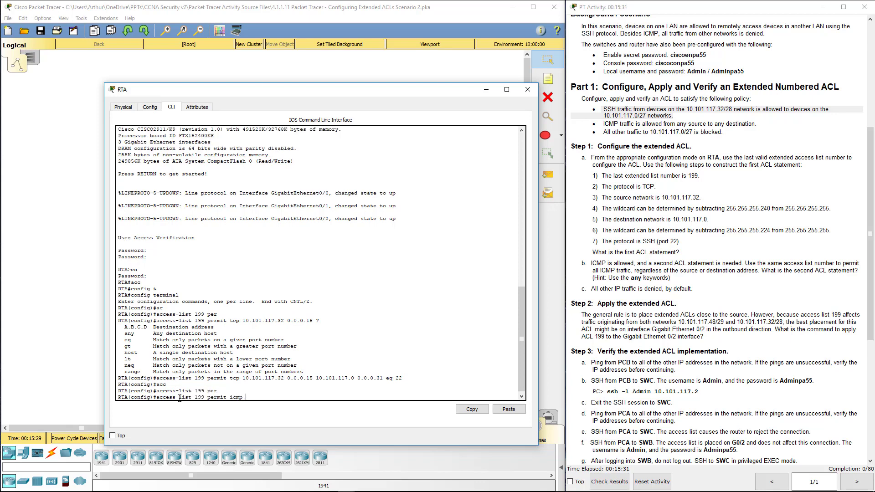
text(icmp any any)
key(Return)
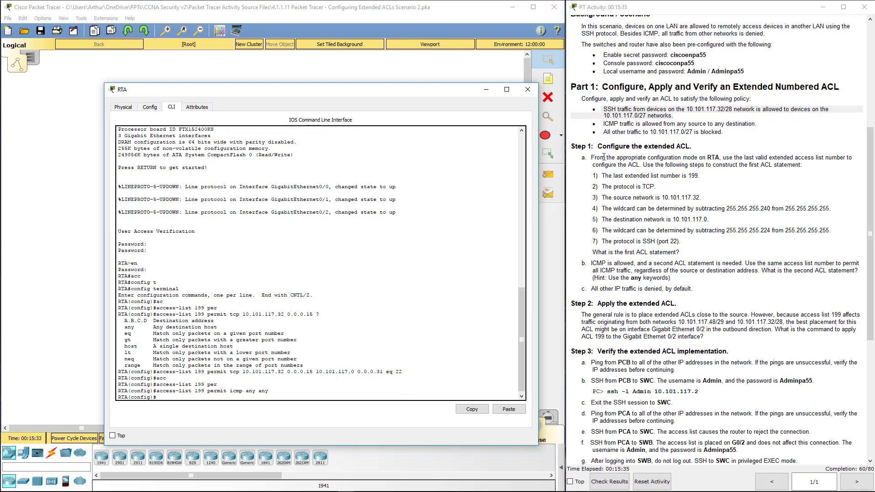
Highlight the ICMP and deny-other-traffic policy notes, then scroll to Steps 2–3 and the rubric
drag(630, 123, 756, 124)
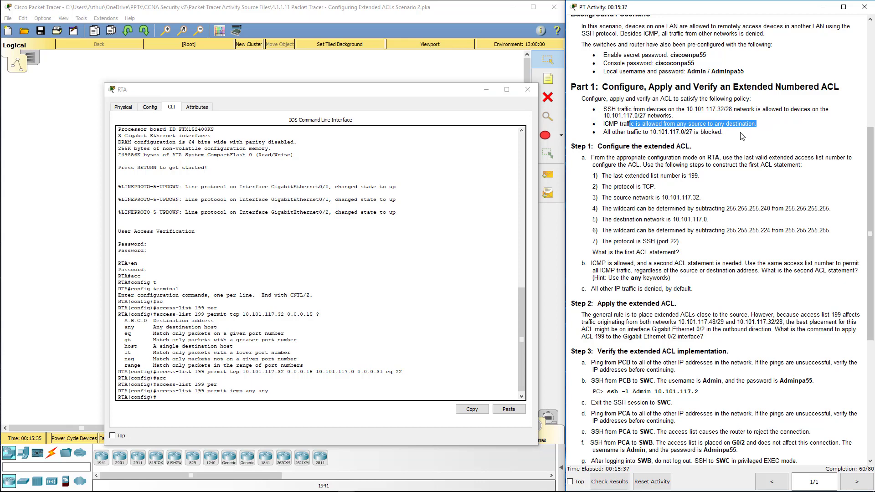
click(253, 397)
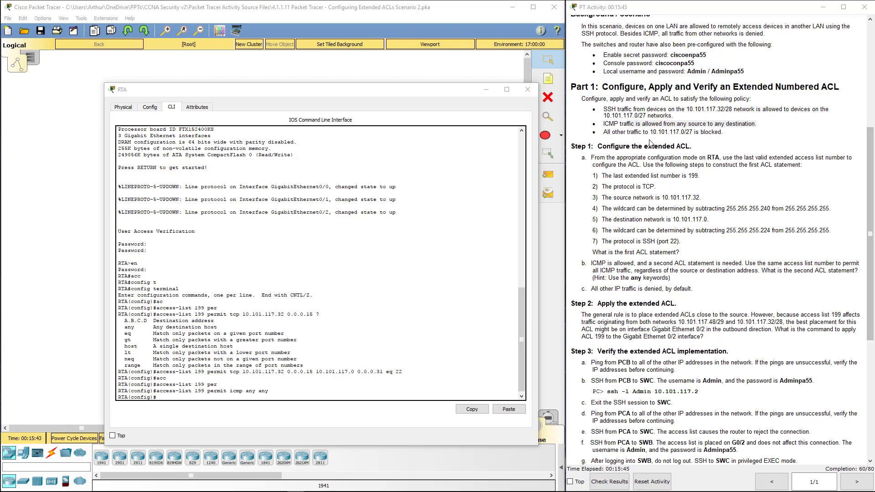
drag(653, 132, 728, 133)
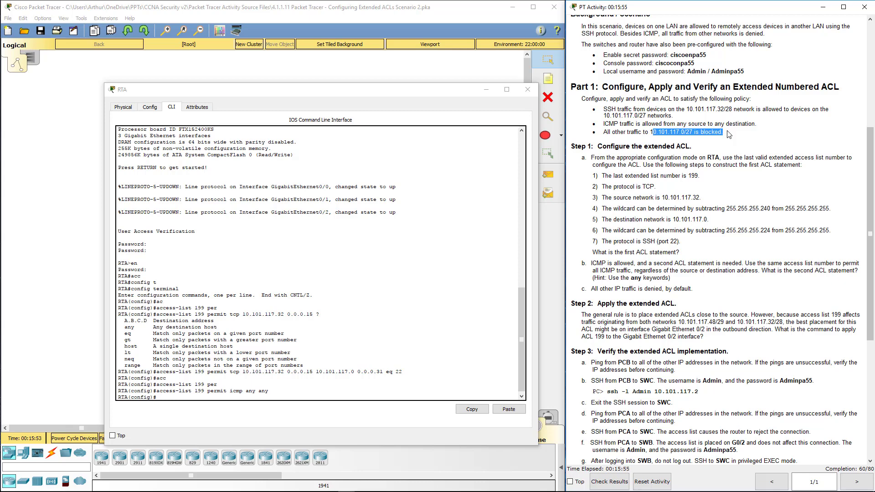
drag(587, 290, 701, 296)
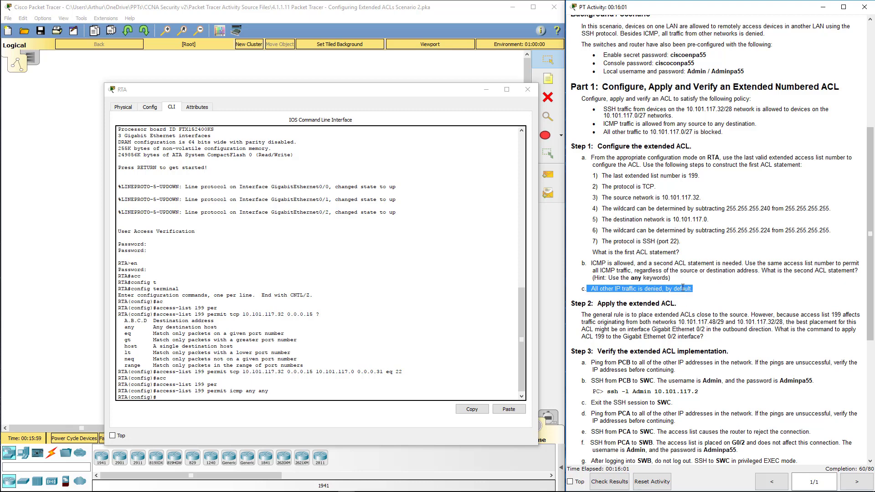
scroll(682, 287, down, 5)
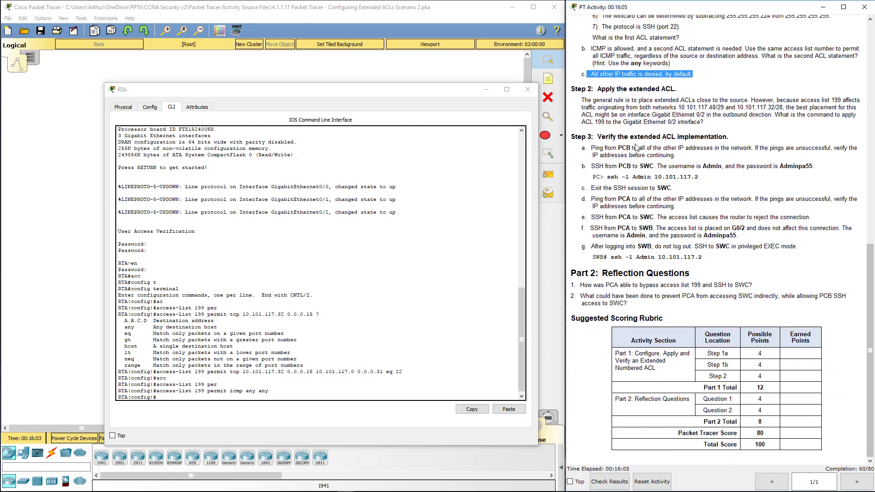
Apply ACL 199 outbound on RTA's G0/2 with int g0/2 and ip access-group 199 out
click(289, 392)
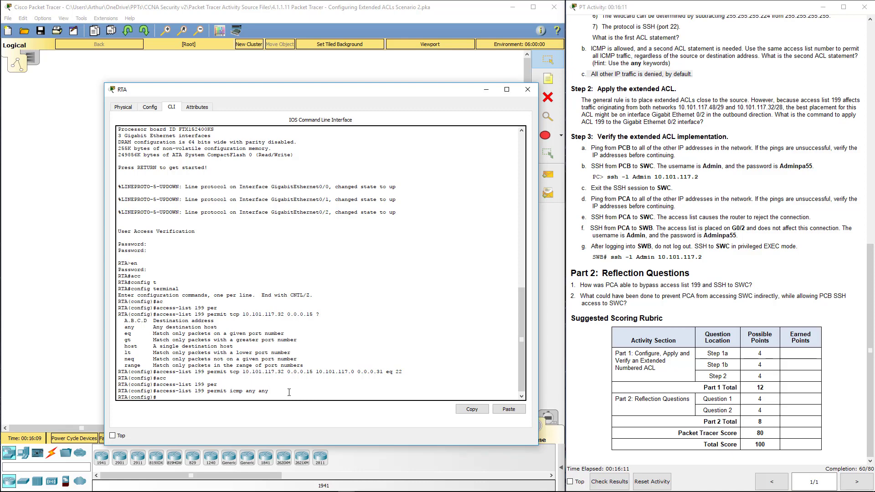
text(int g0/2)
key(Return)
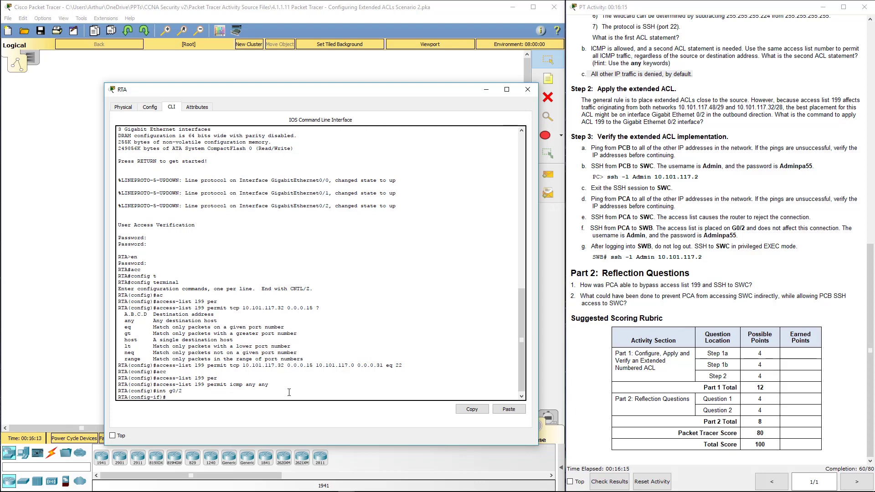
text(ip acc)
key(Tab)
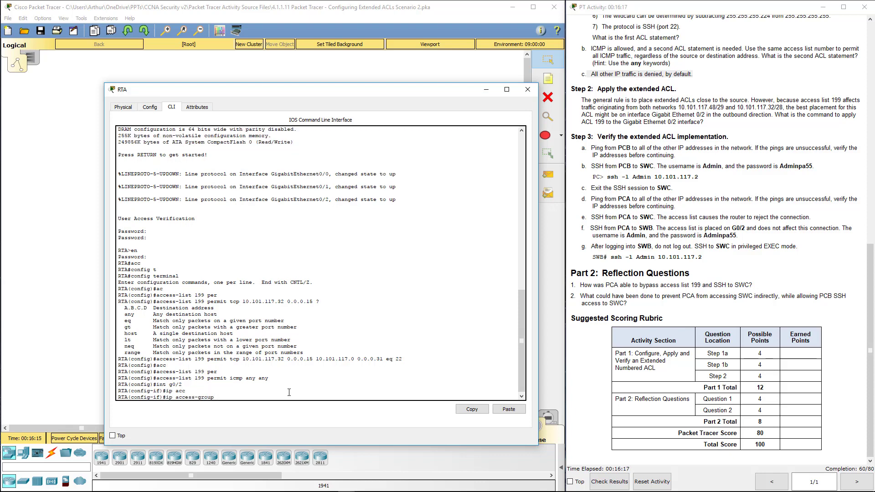
text(199 out)
key(Return)
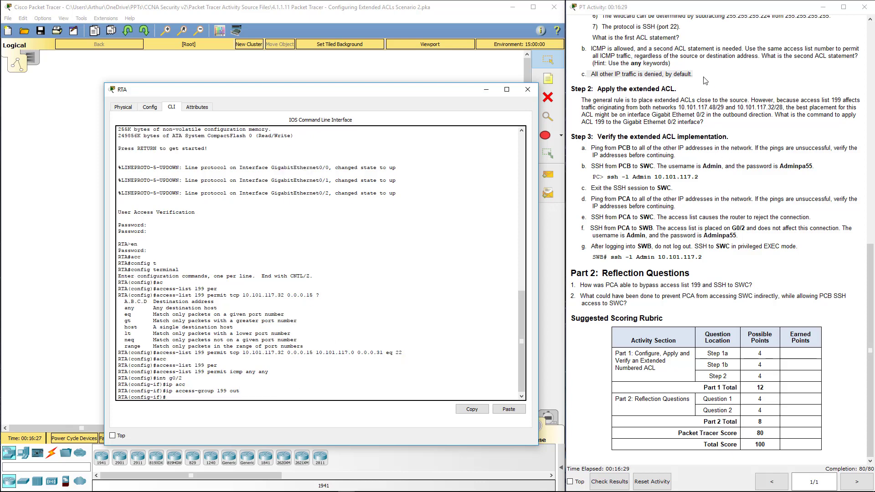
click(611, 145)
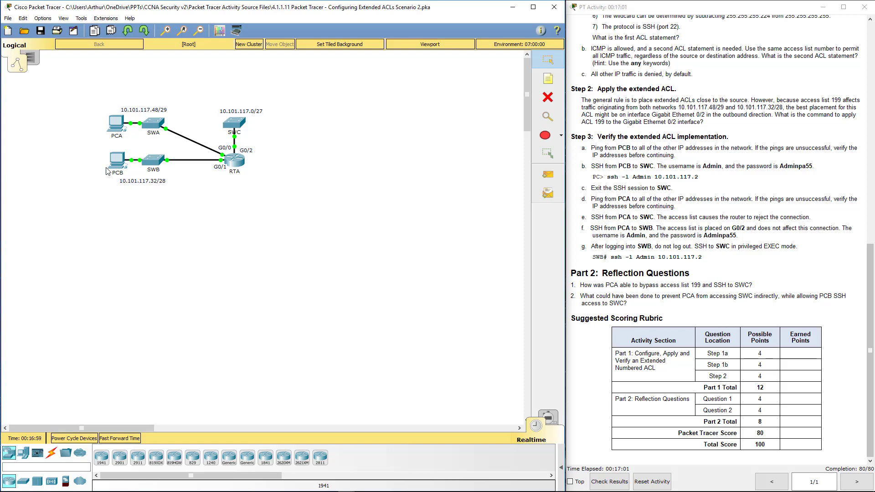
Open PCB's Command Prompt from its Desktop and move the window aside
click(121, 163)
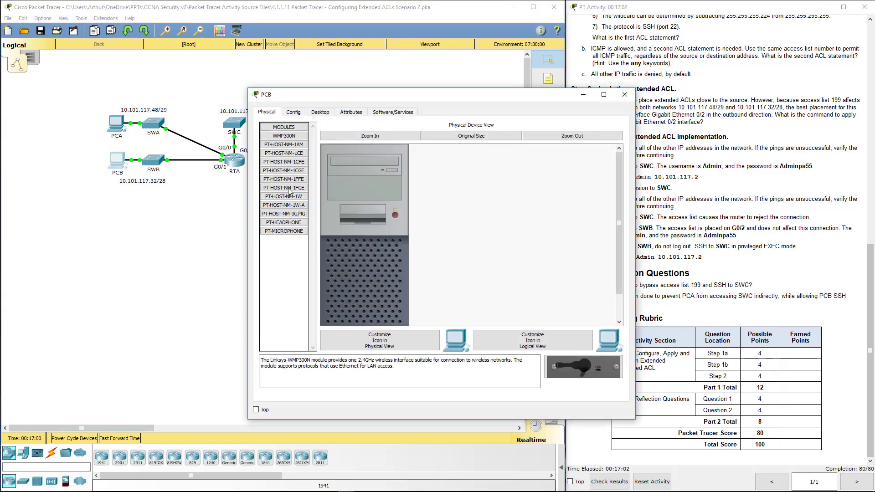
click(321, 112)
click(533, 170)
drag(496, 95, 327, 115)
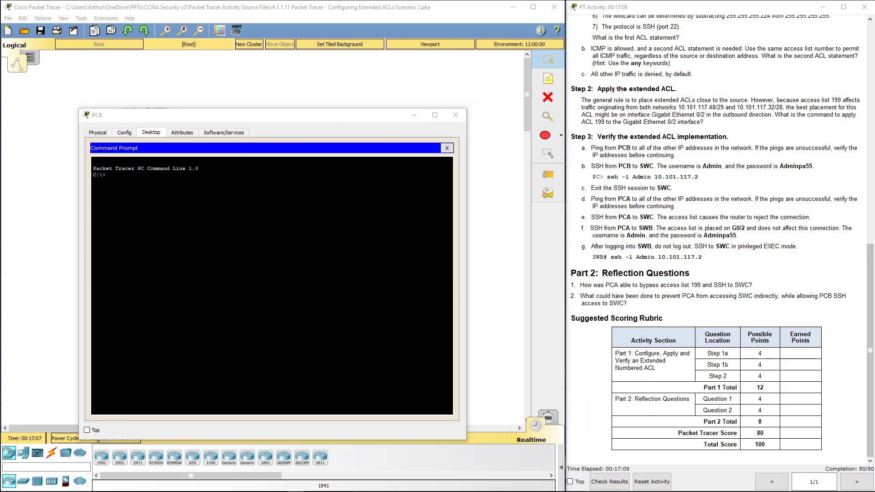
click(105, 175)
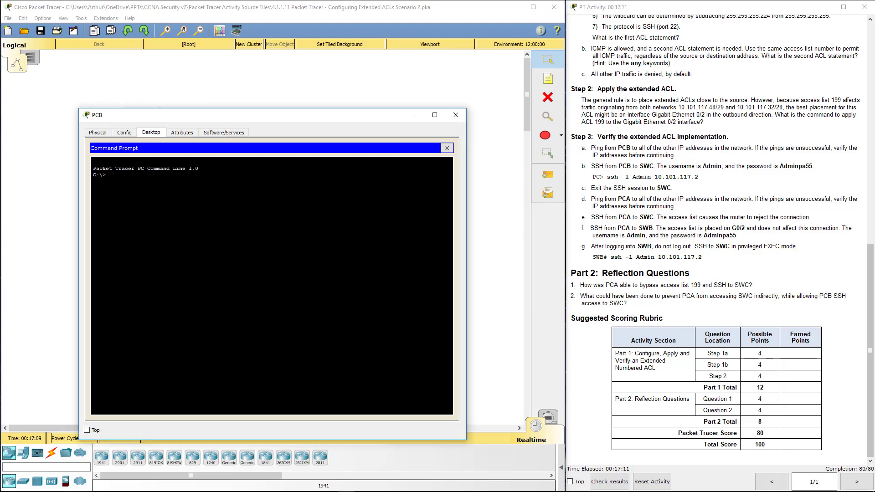
Ping 10.101.117.51 and 10.101.117.2 from PCB and confirm both reply
text(ping 10.101.117.51)
key(Return)
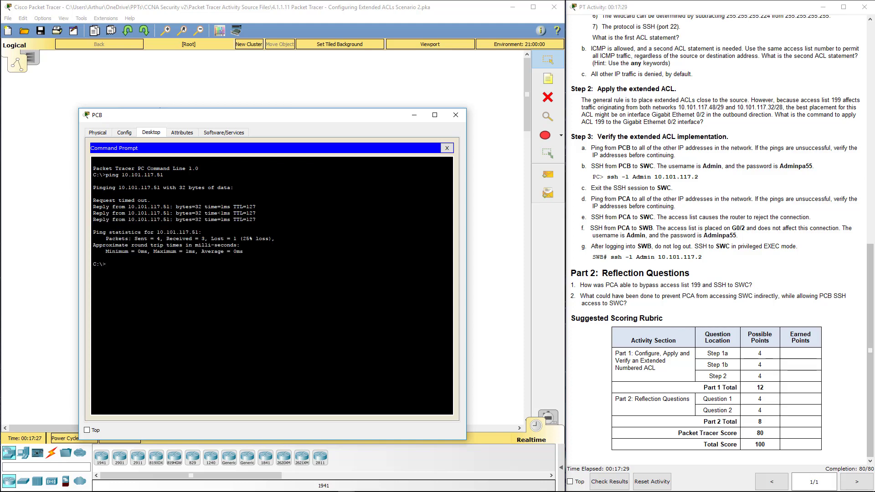
text(ping 10.101.117.2)
key(Return)
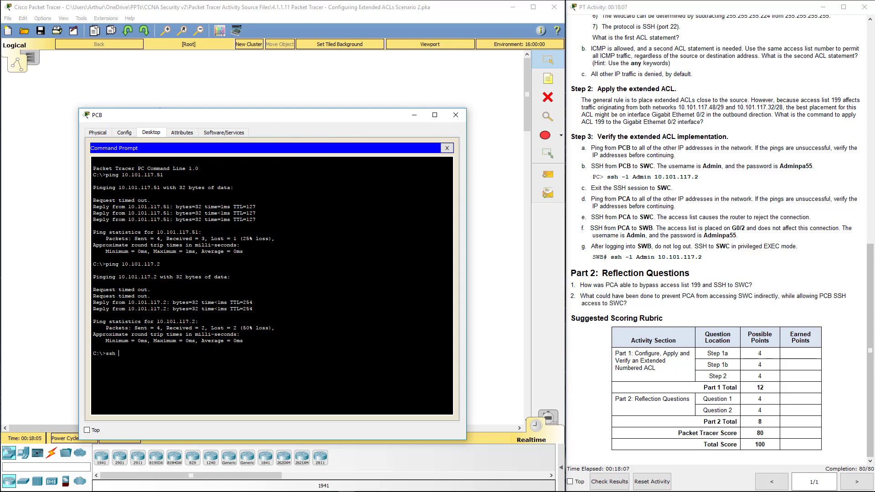
SSH from PCB to SWC at 10.101.117.2 as Admin, enter the login password, then exit
text(-l Admin 10.101.117.2)
key(Return)
key(Return)
click(705, 260)
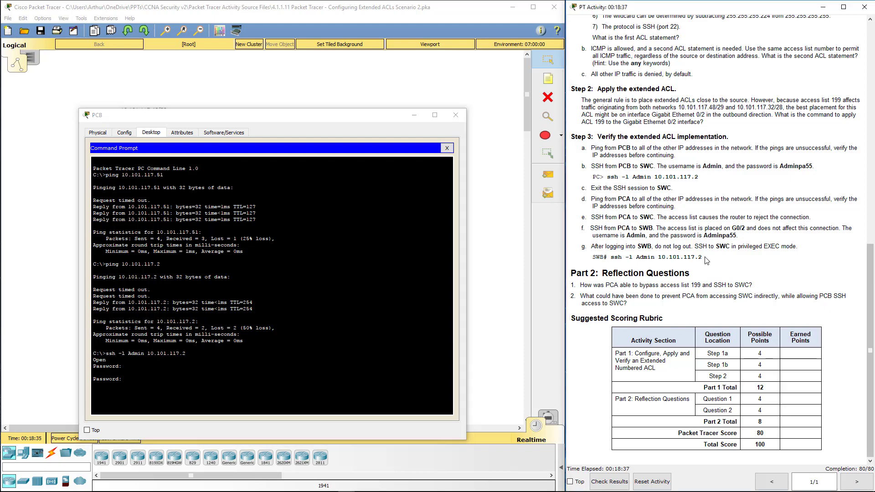
scroll(706, 260, up, 10)
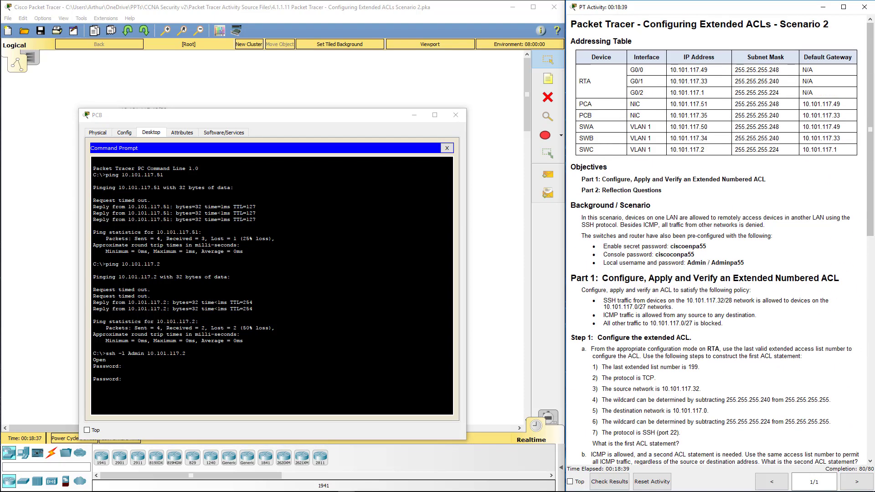
key(alt+Tab)
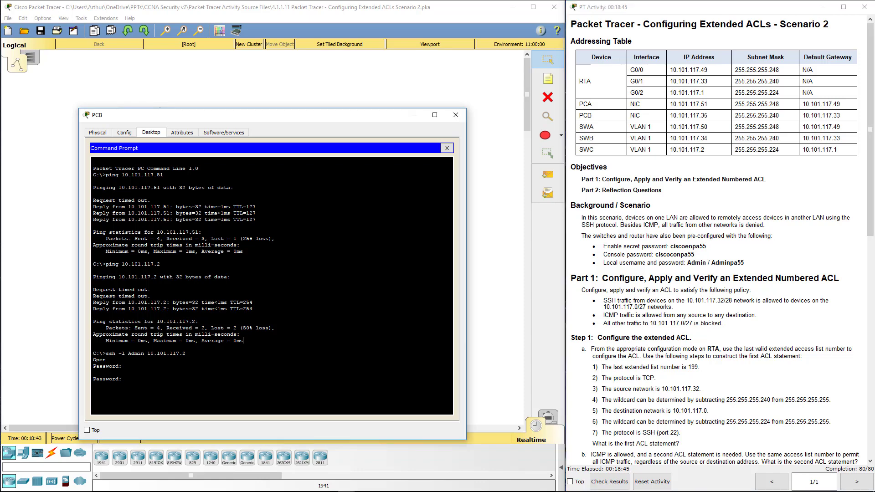
key(Return)
text(exit)
key(Return)
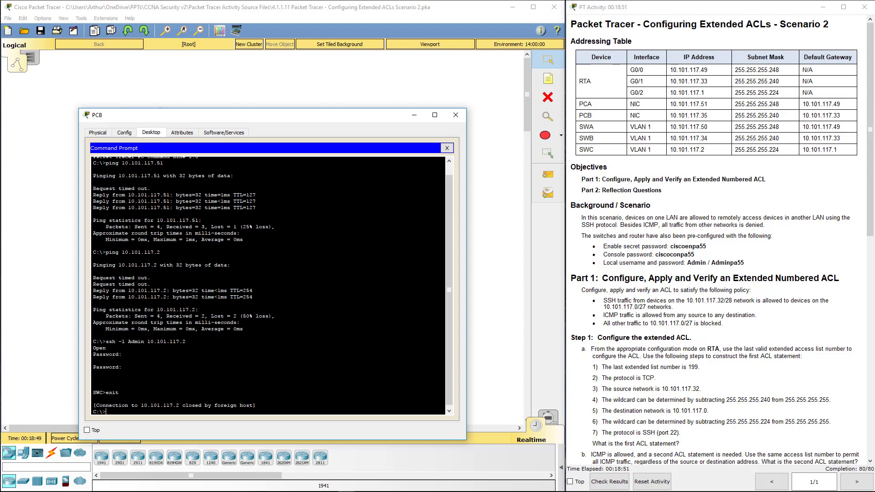
Scroll the instructions down and highlight step c about exiting the SSH session
click(743, 313)
scroll(648, 298, down, 10)
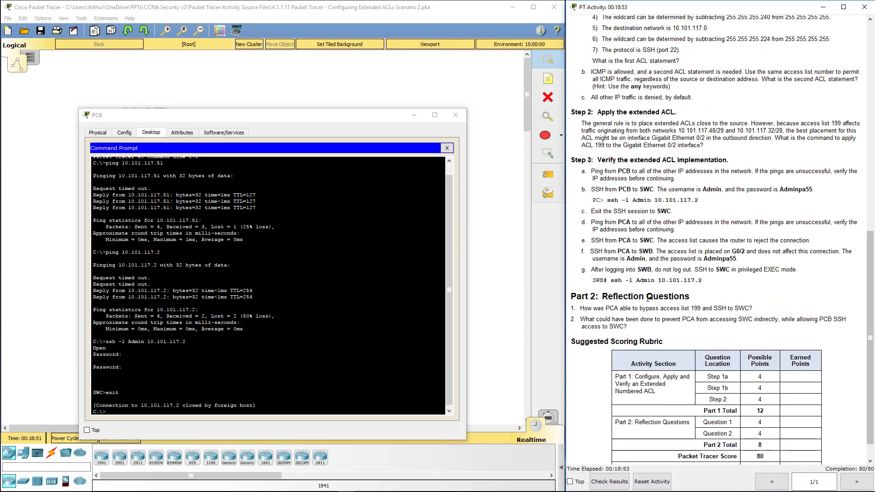
scroll(647, 297, down, 1)
drag(595, 188, 681, 187)
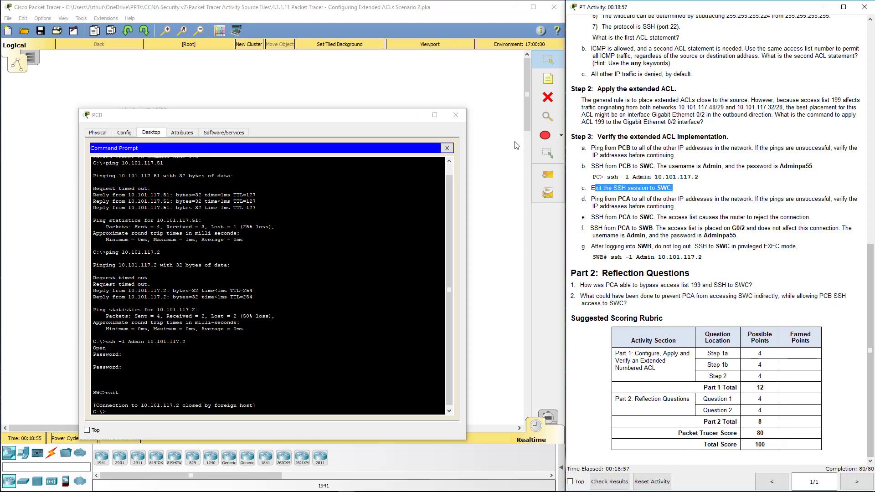
Close PCB and open PCA's Command Prompt, highlighting step 3d about pinging from PCA
click(455, 115)
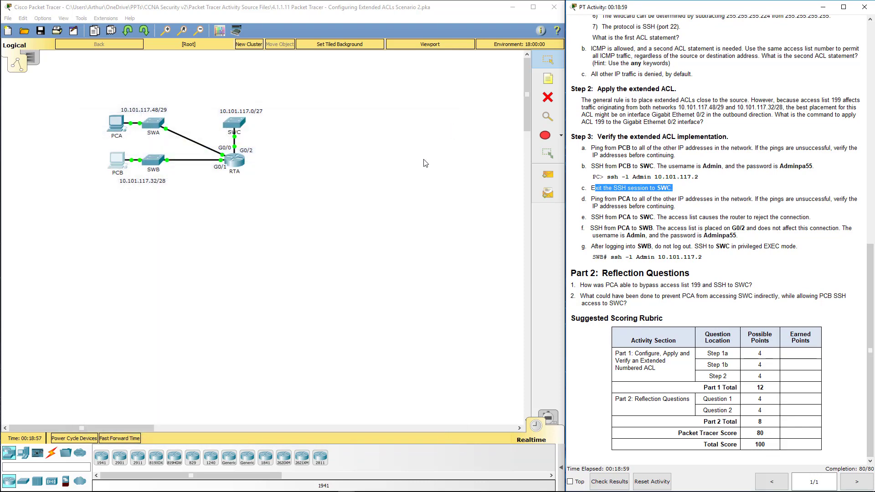
click(118, 123)
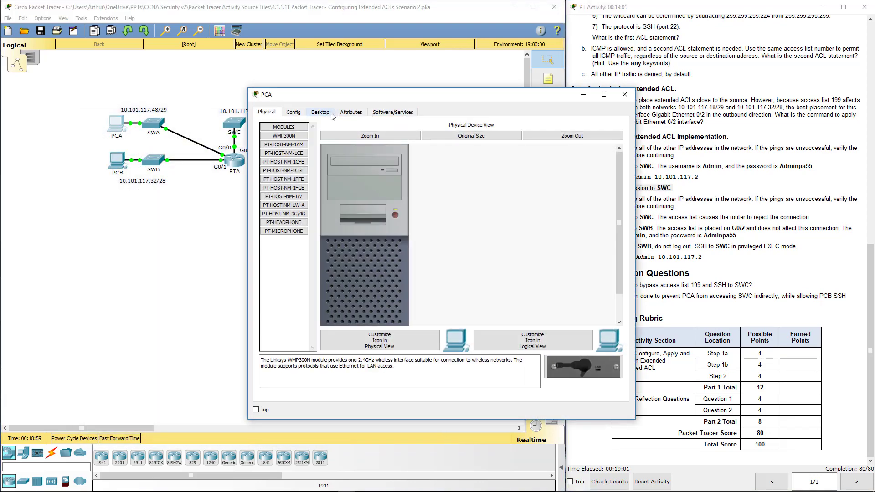
click(323, 112)
click(499, 151)
drag(500, 100, 352, 113)
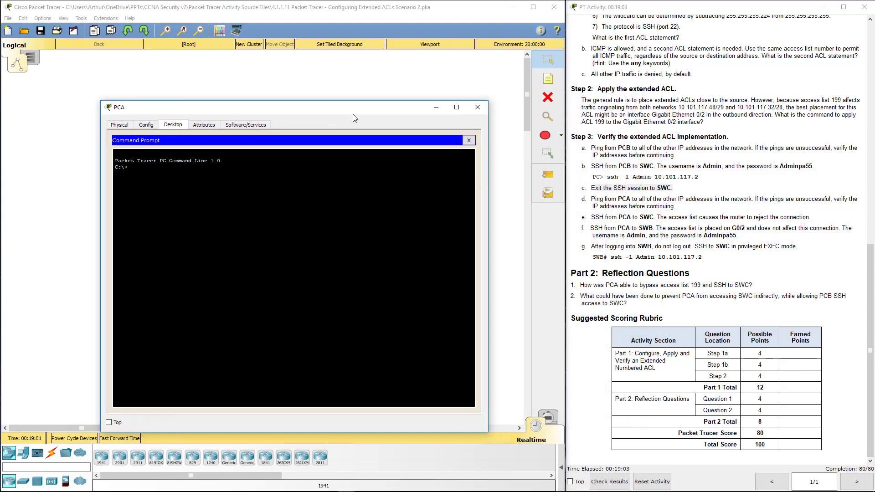
click(626, 196)
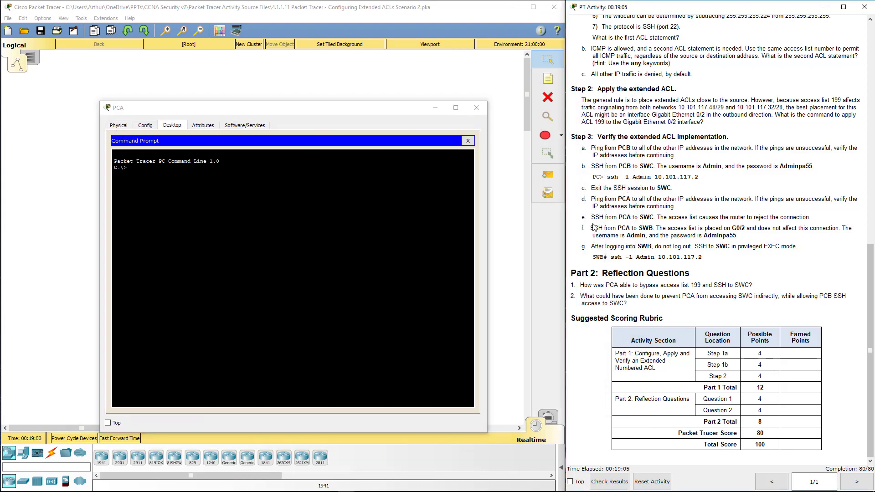
drag(592, 199, 782, 204)
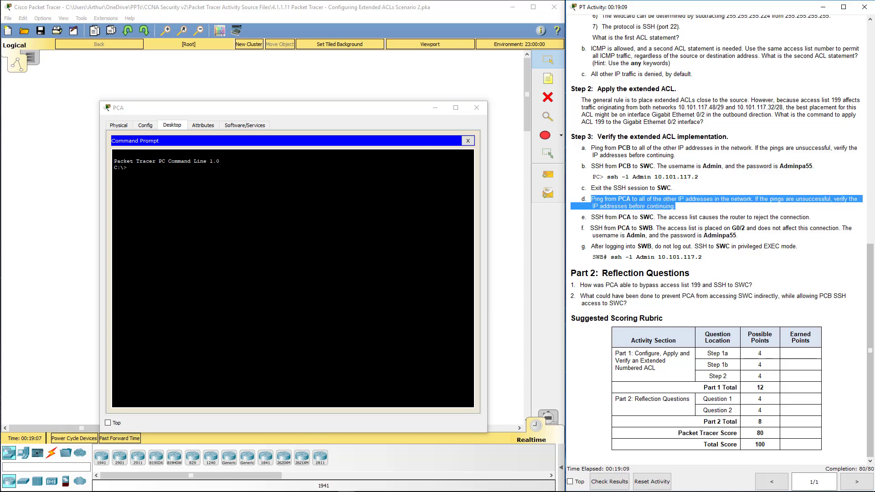
Ping 10.101.117.34 from PCA, then stop it with Ctrl+C
click(127, 168)
text(ping 10)
key(BackSpace)
key(BackSpace)
key(BackSpace)
text(10.101.11)
key(Return)
key(Up)
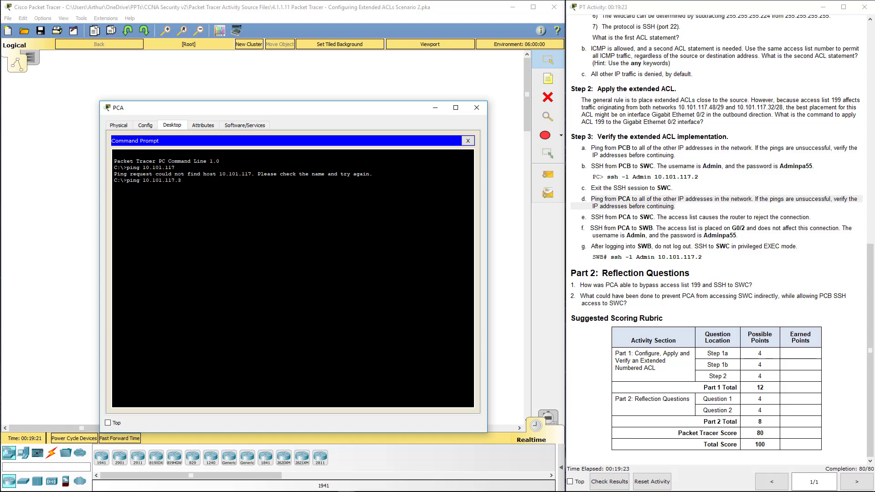
text(.34)
key(Return)
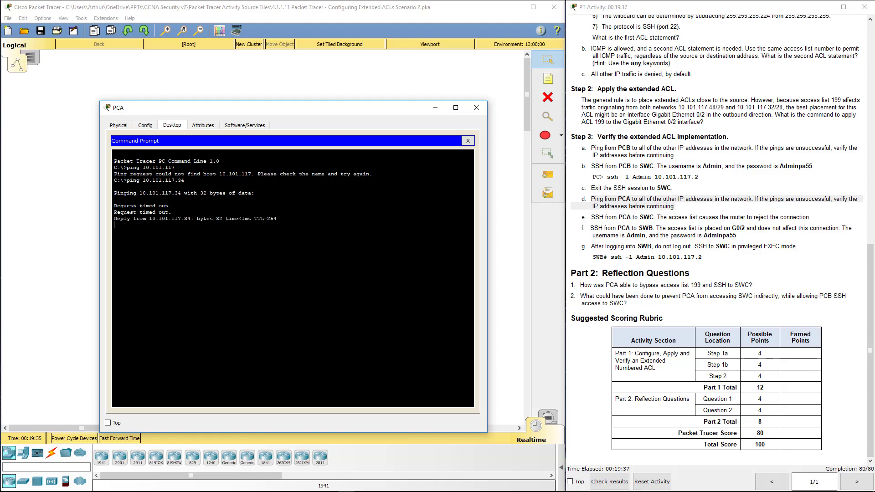
key(ctrl+c)
Ping 10.101.117.2 and 10.101.117.35 from PCA and confirm both reply with 0% loss
key(Up)
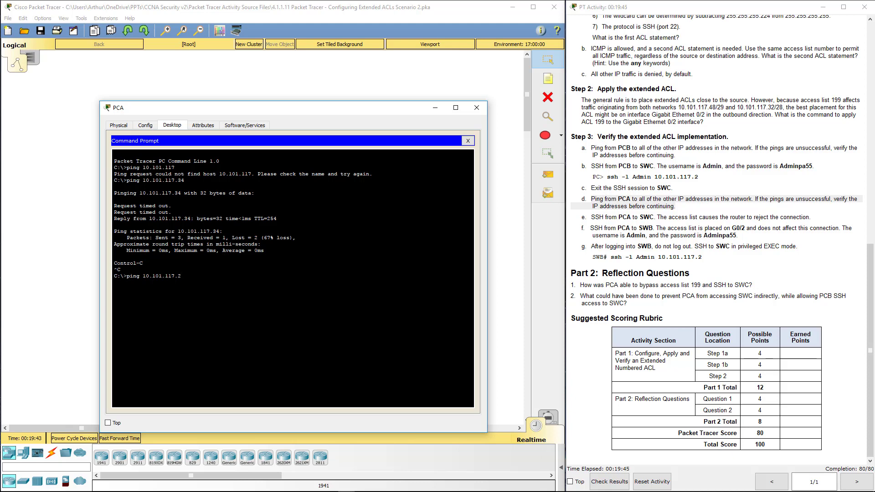
key(Return)
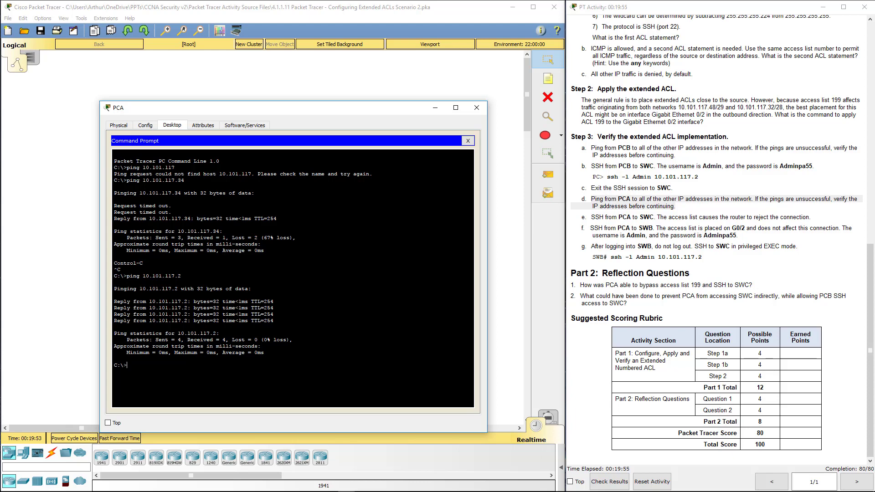
key(Up)
key(BackSpace)
text(35)
key(Return)
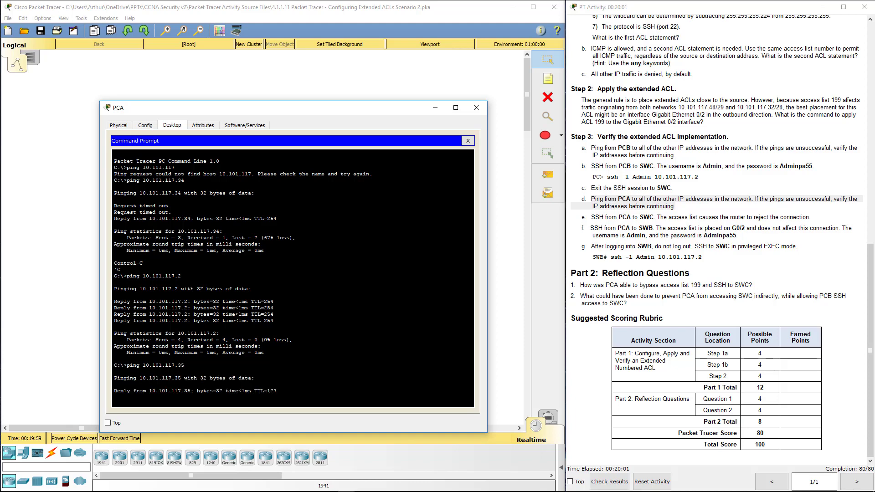
click(697, 209)
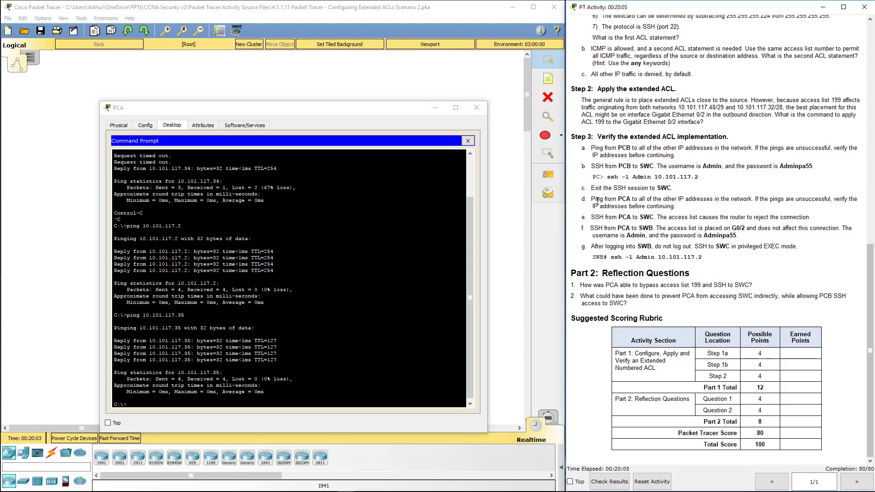
Run an SSH attempt from PCA to SWC at 10.101.117.2, which times out
drag(594, 217, 618, 217)
double_click(628, 217)
click(114, 398)
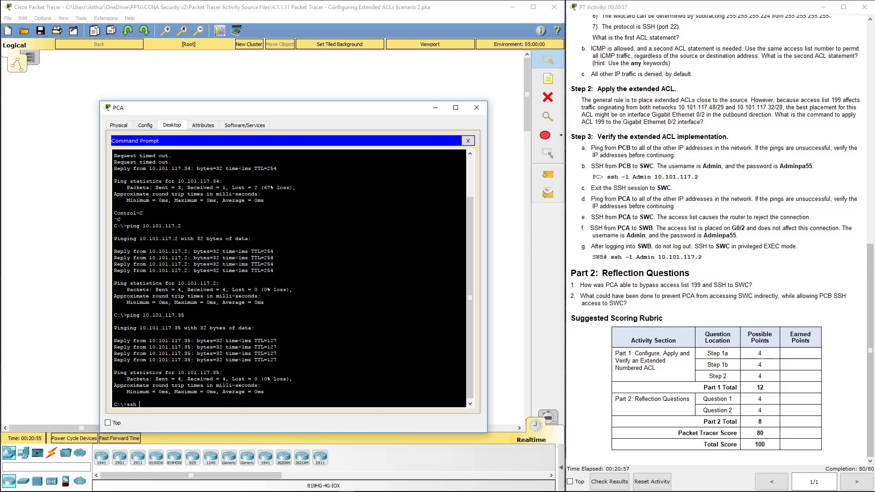
key(Up)
key(Down)
text(10.101.117.2)
key(Return)
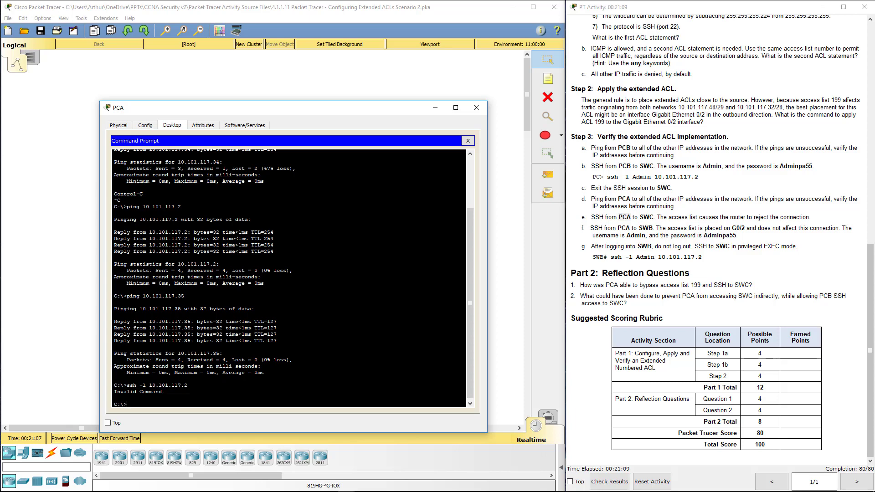
Recall the ssh command and insert the username Admin, then review the step f instructions
key(Up)
key(Left)
key(Left)
key(Left)
text(Admin)
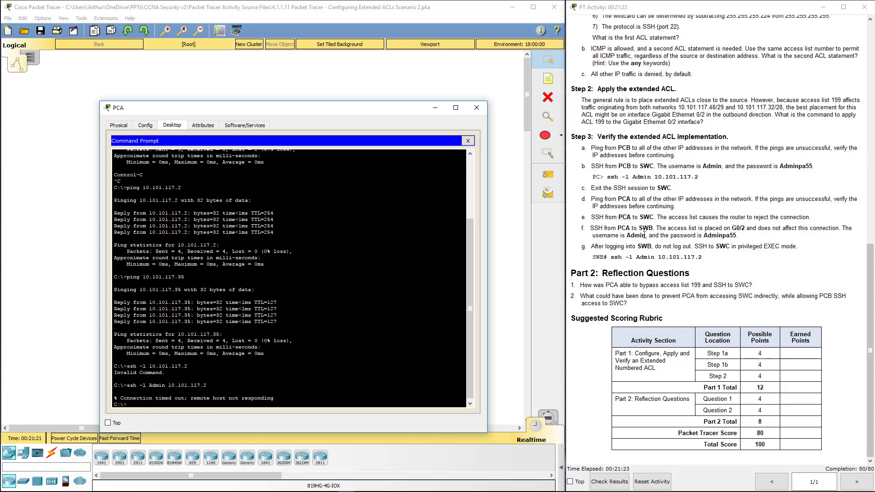
drag(599, 217, 822, 221)
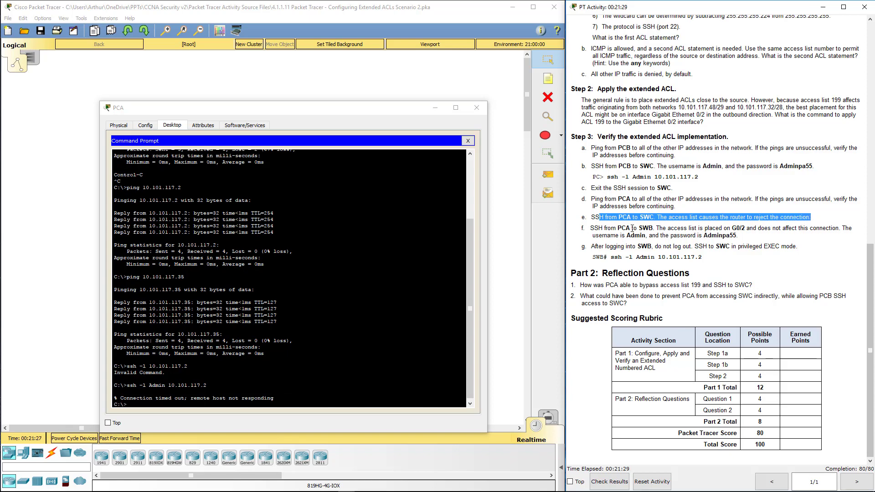
drag(633, 228, 678, 227)
click(680, 244)
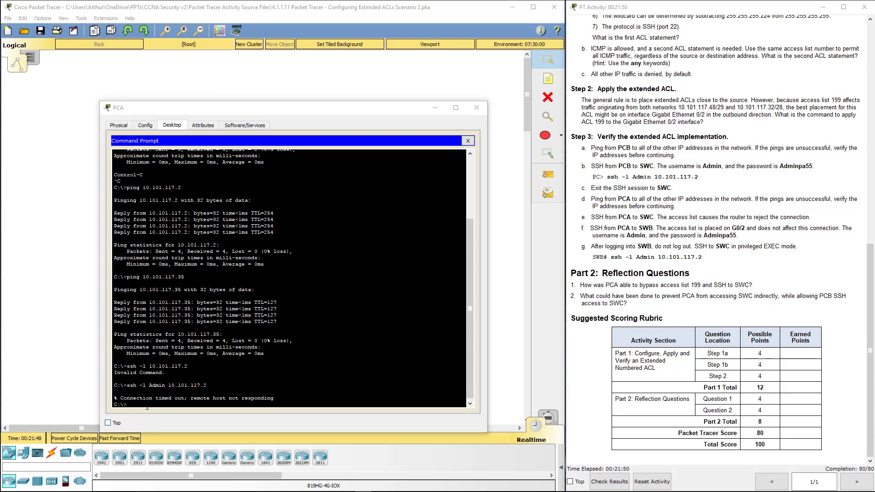
SSH from PCA to SWB at 10.101.117.34 as Admin and enter the SSH password
click(148, 407)
key(Up)
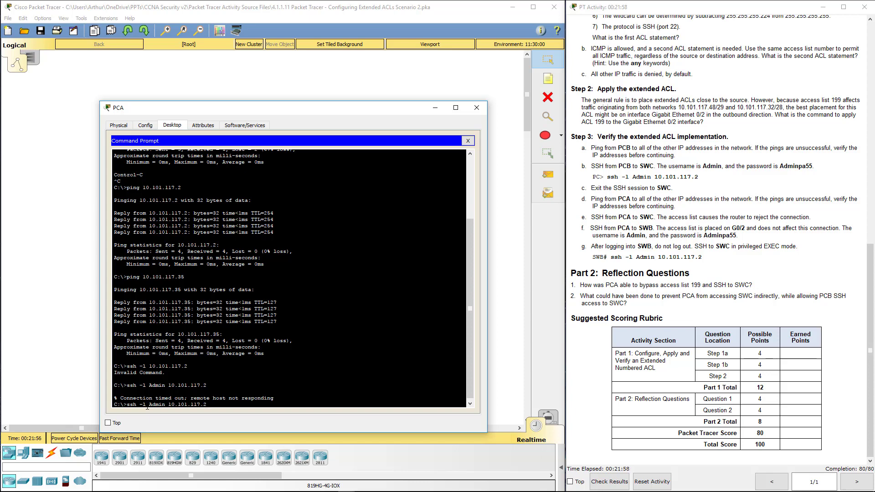
click(592, 360)
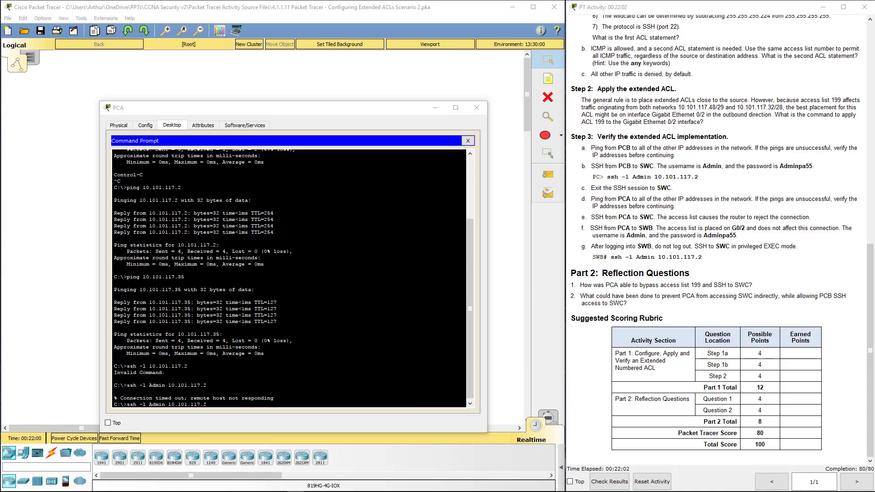
key(alt+Tab)
text(34)
key(Return)
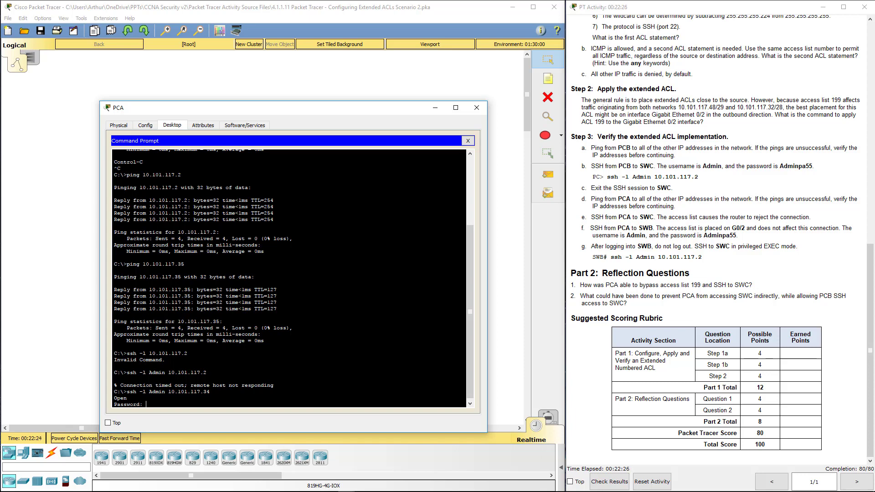
key(Return)
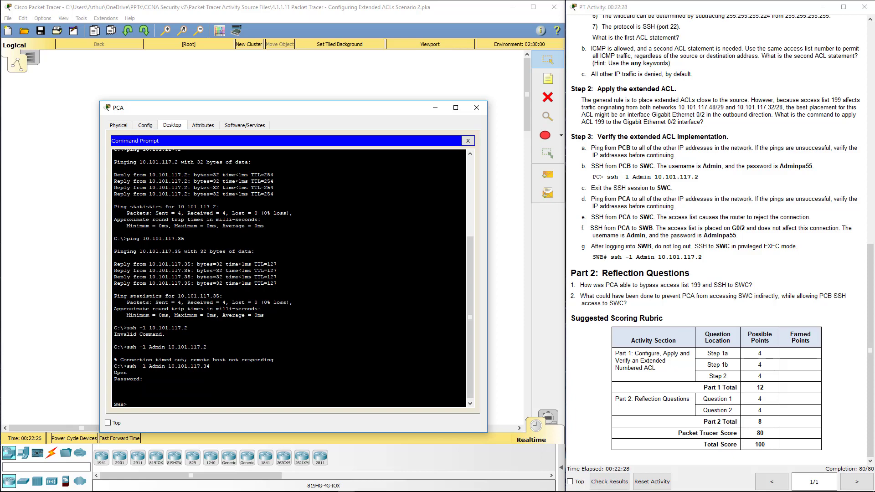
At the SWB prompt, discard a typed exit and start a new ssh -l command
text(exit)
key(BackSpace)
key(BackSpace)
key(BackSpace)
key(BackSpace)
text(-l)
Enter privileged mode on SWB with en and the enable password
key(BackSpace)
key(BackSpace)
key(BackSpace)
key(BackSpace)
key(BackSpace)
key(BackSpace)
key(BackSpace)
key(BackSpace)
key(BackSpace)
key(BackSpace)
text(en)
key(Return)
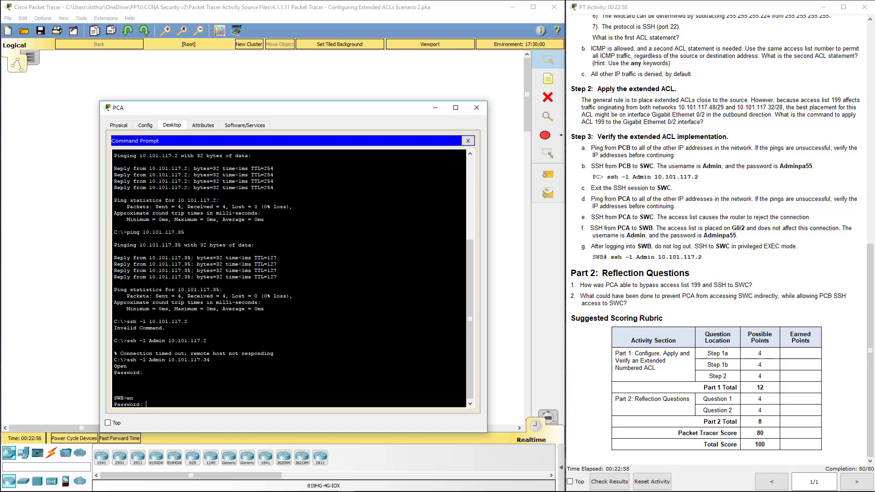
key(Return)
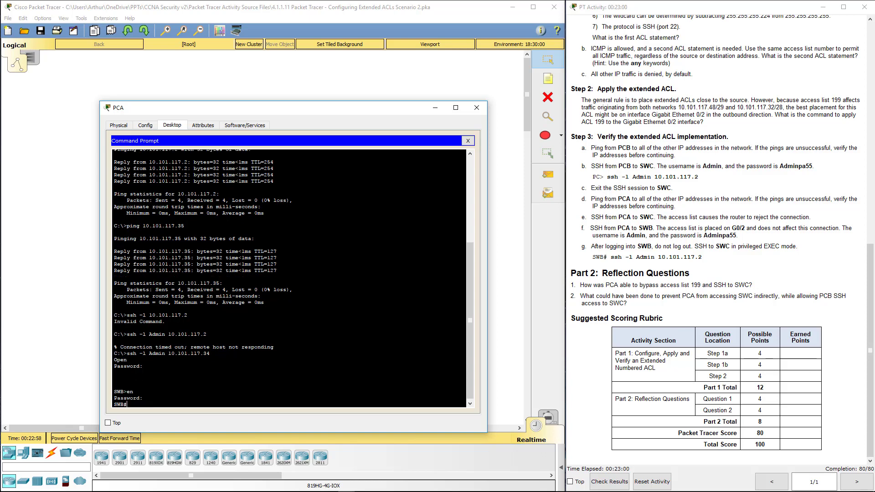
From SWB, SSH to SWC at 10.101.117.2 as Admin and enter the SSH password
text(ssh -l 10.101.117.2)
key(Return)
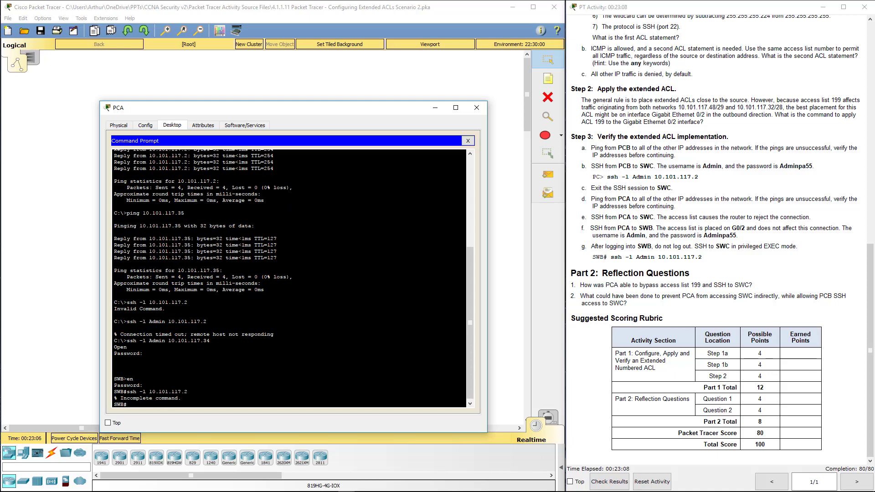
key(Up)
key(Left)
key(Left)
key(Left)
key(Left)
key(Left)
key(Left)
key(Left)
key(Left)
key(Left)
key(Left)
key(Left)
key(Left)
text(Admin)
key(Return)
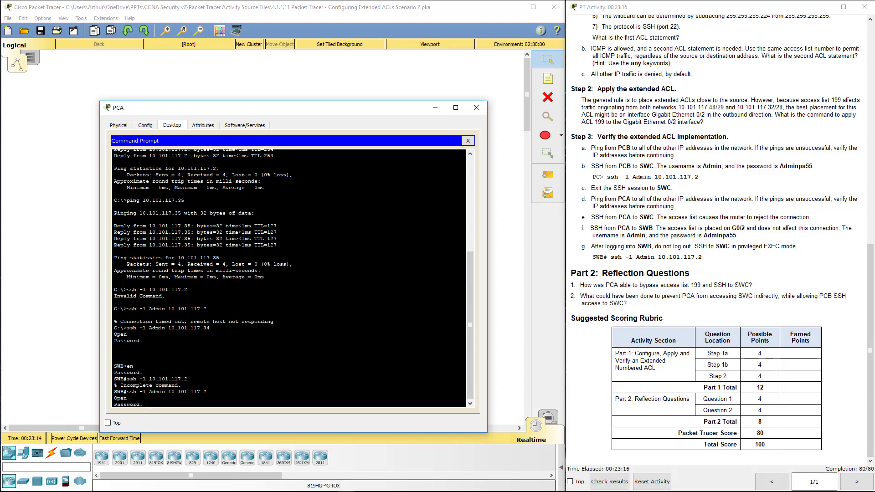
text(Adminpa55)
key(Return)
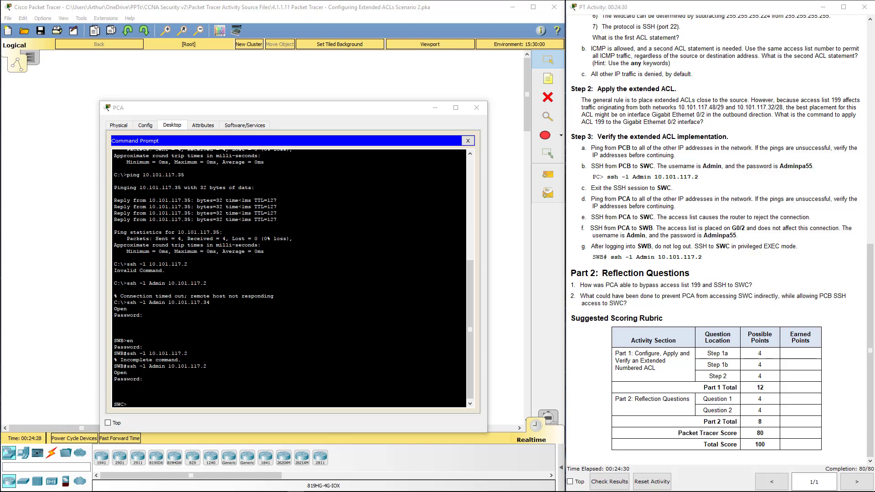
Close PCA and review the ACL 199 and G0/2 access-group assessment items at 80/80
click(479, 108)
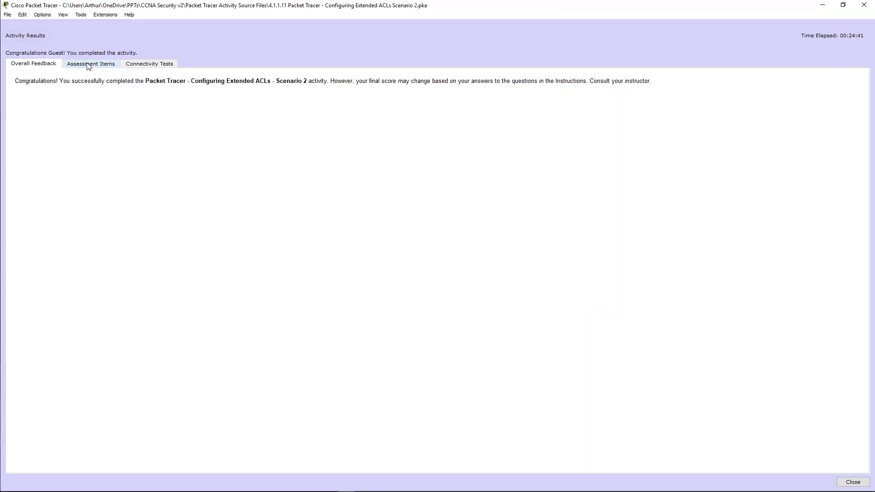
click(88, 66)
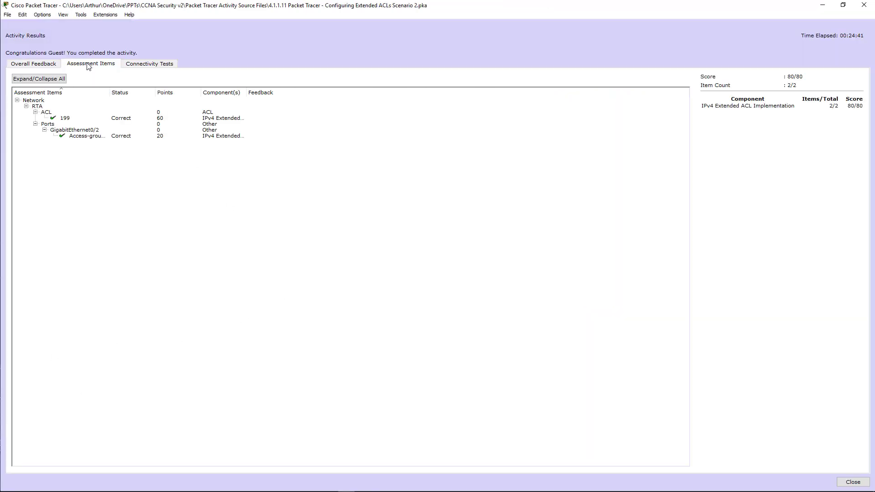
click(69, 118)
click(85, 137)
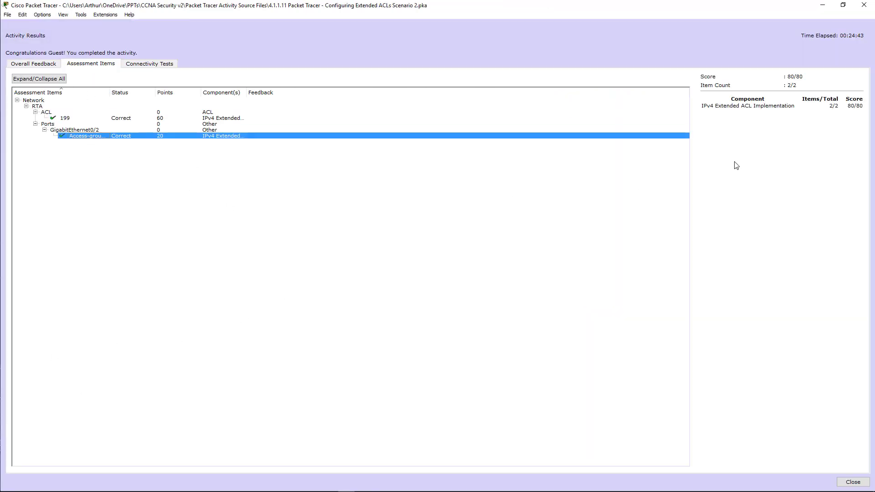